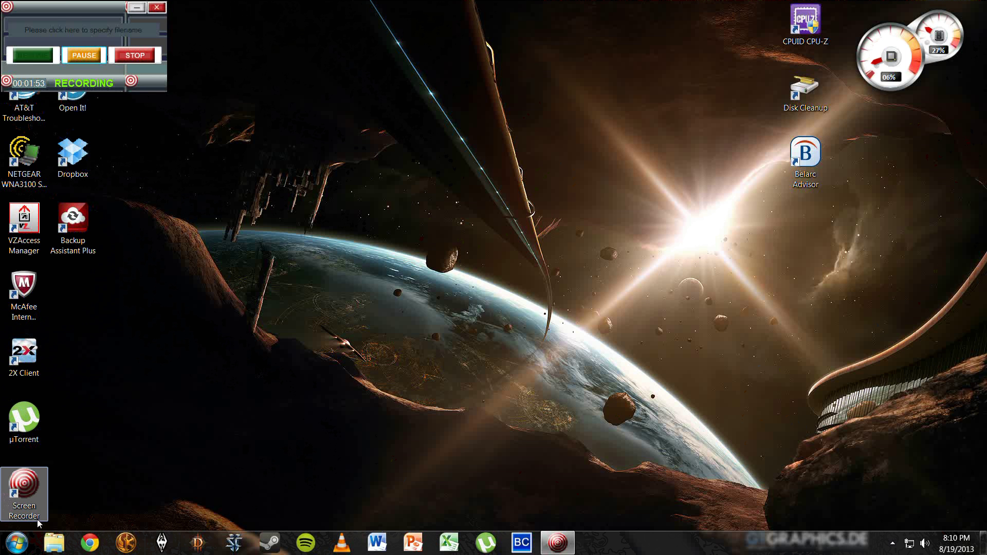
# Check which power options the Start menu's shutdown list offers.
pyautogui.click(17, 545)
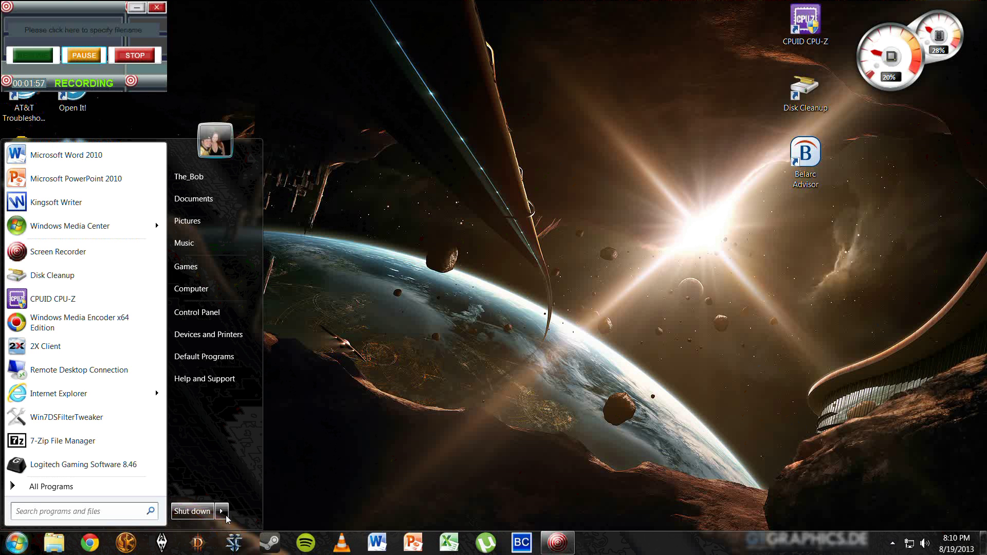
pyautogui.moveTo(224, 516)
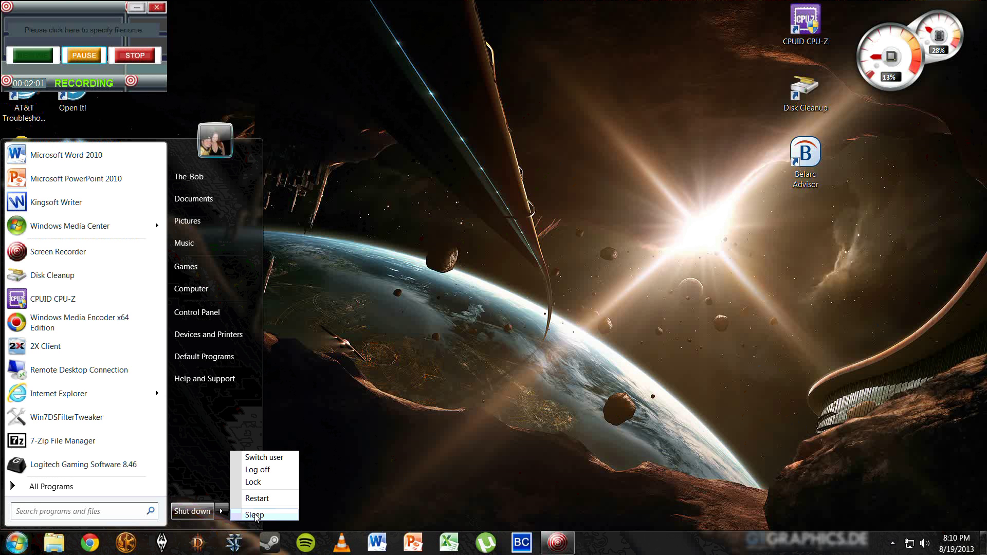
pyautogui.click(317, 393)
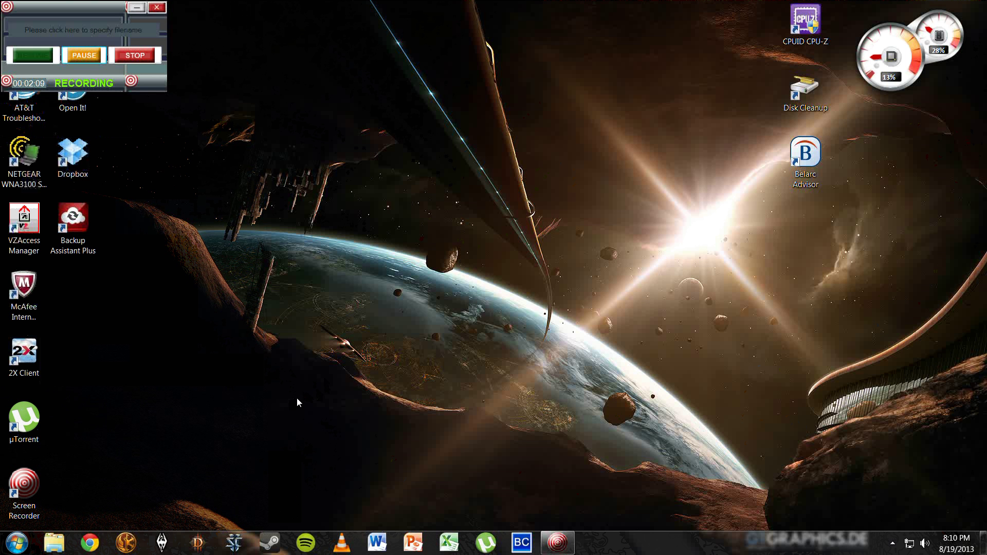
pyautogui.click(16, 549)
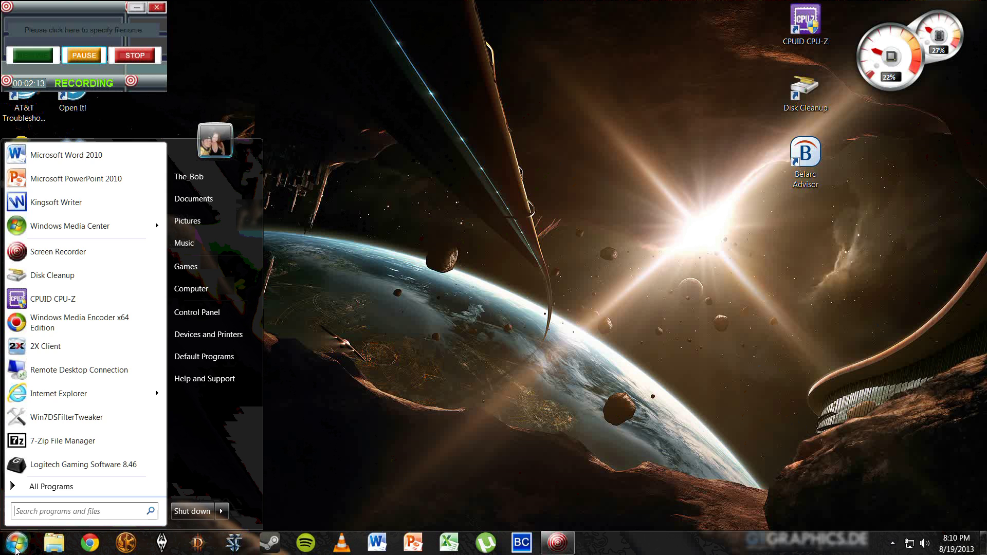
pyautogui.click(36, 512)
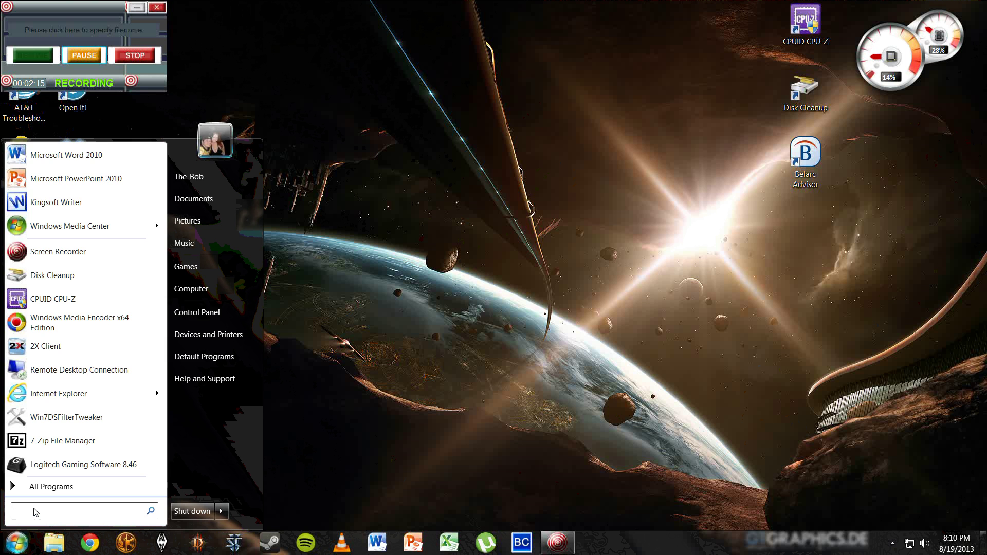
pyautogui.write('cmd')
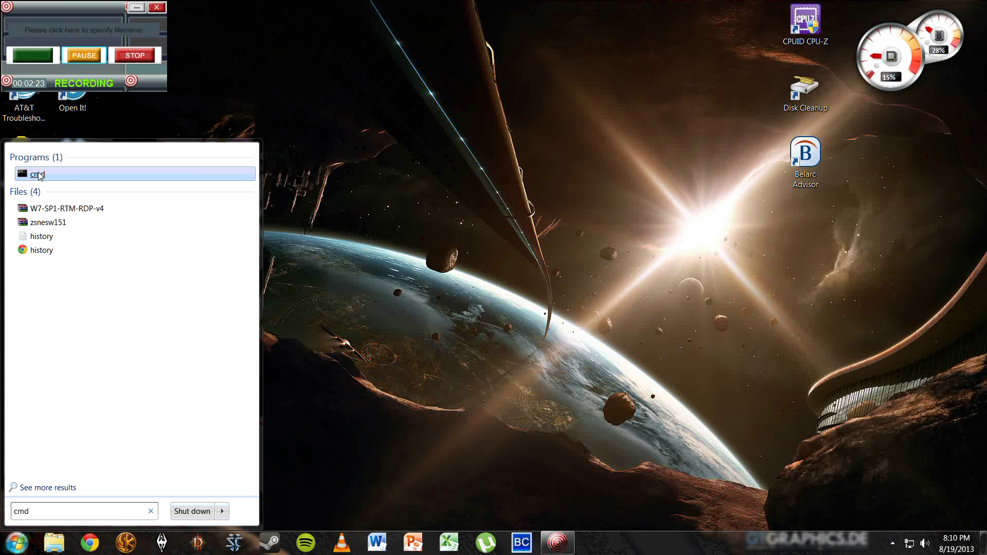
pyautogui.rightClick(38, 173)
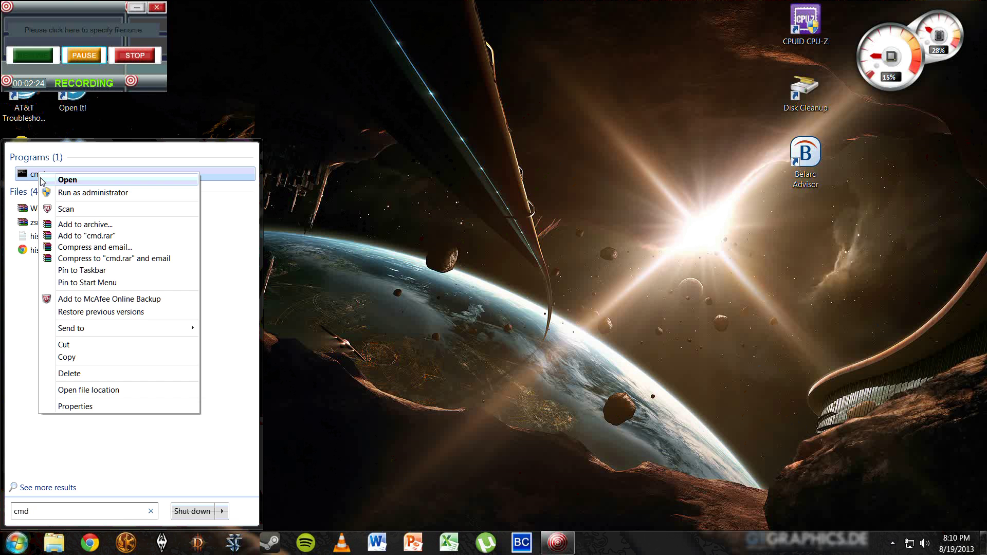
pyautogui.click(70, 193)
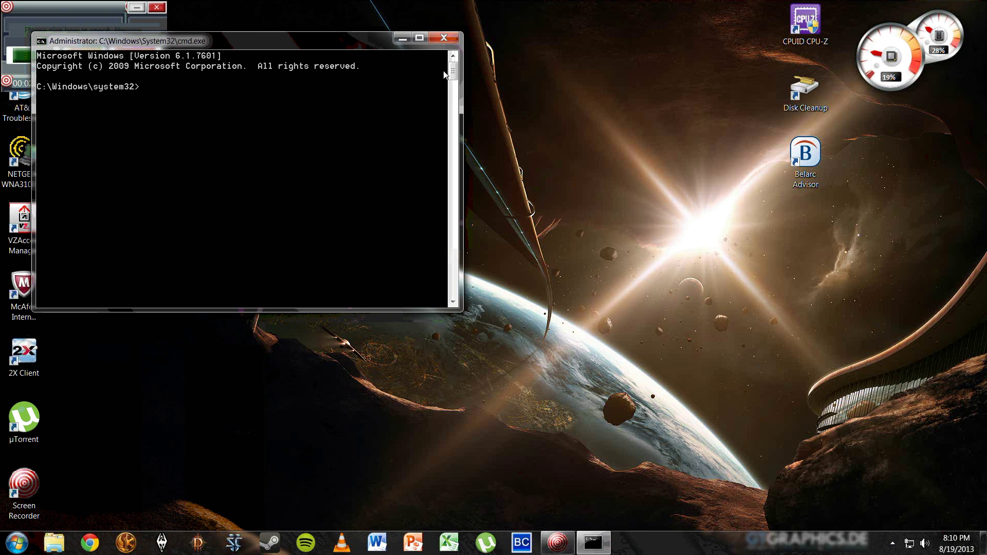
pyautogui.click(445, 37)
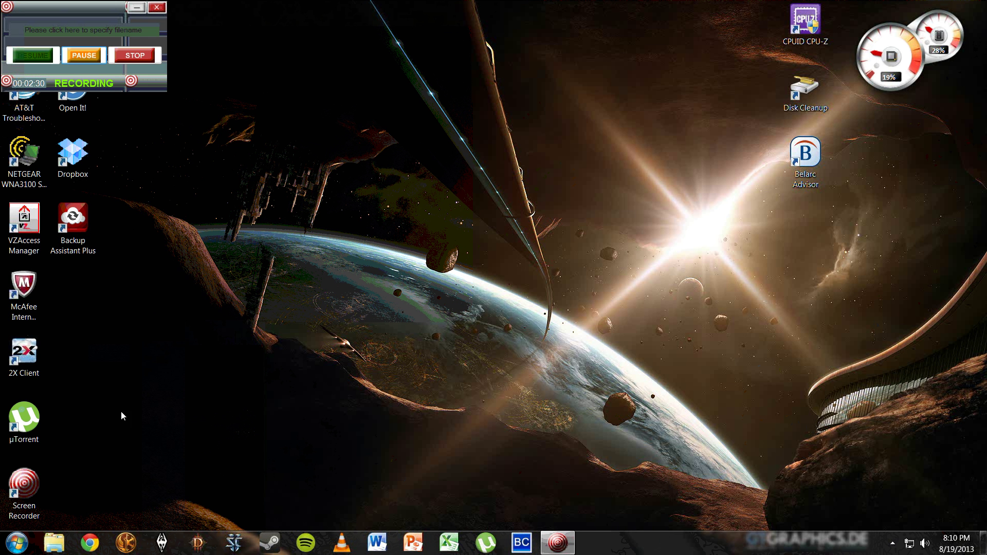
# Search for cmd and launch the Command Prompt with administrator rights.
pyautogui.click(19, 549)
pyautogui.write('c')
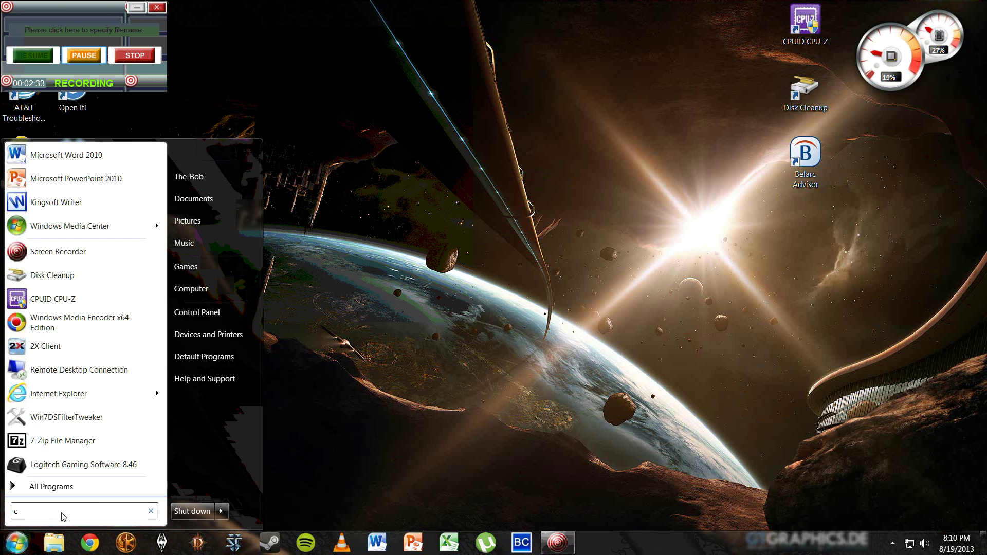
pyautogui.write('md')
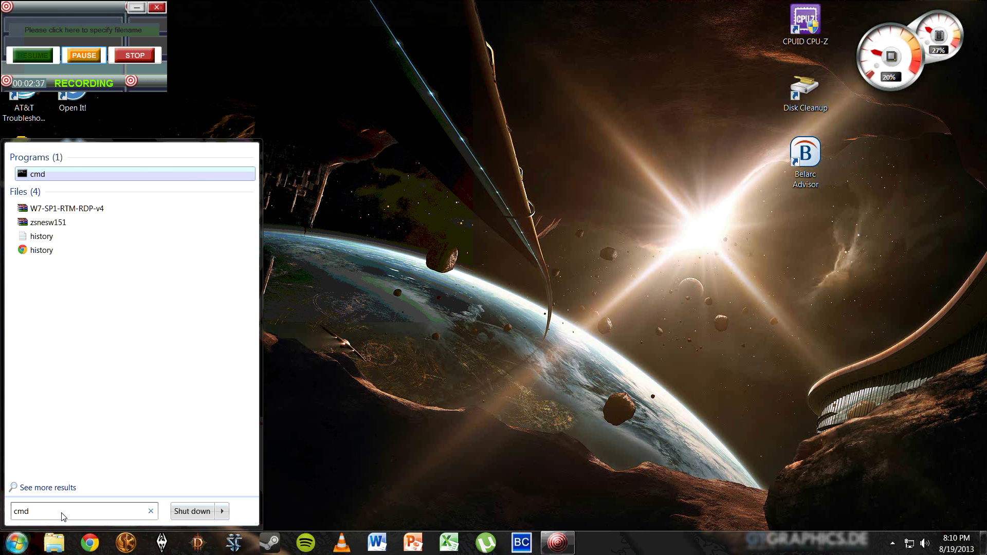
pyautogui.press('Return')
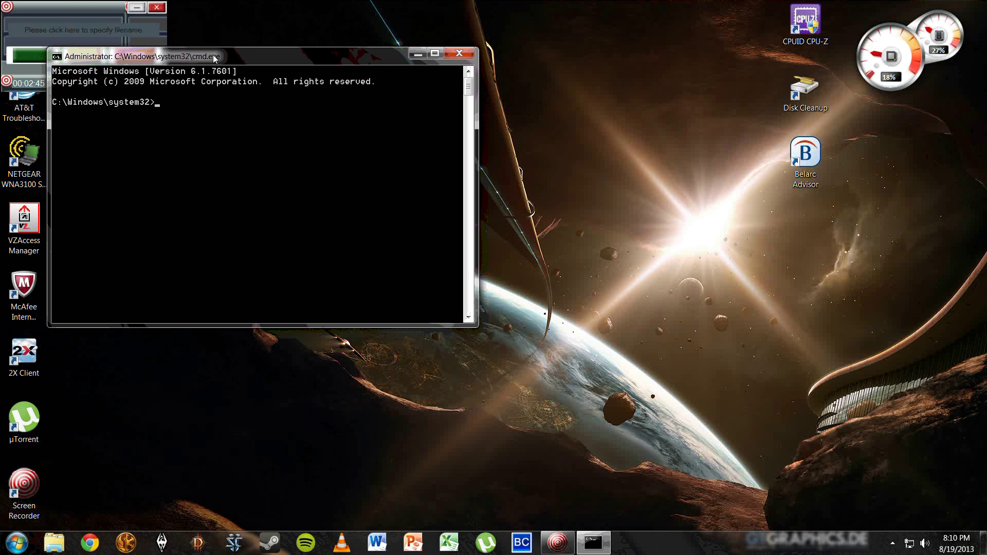
# Run the command powercfg.exe/hibernate on and minimize the Command Prompt window.
pyautogui.moveTo(213, 55); pyautogui.dragTo(247, 133)
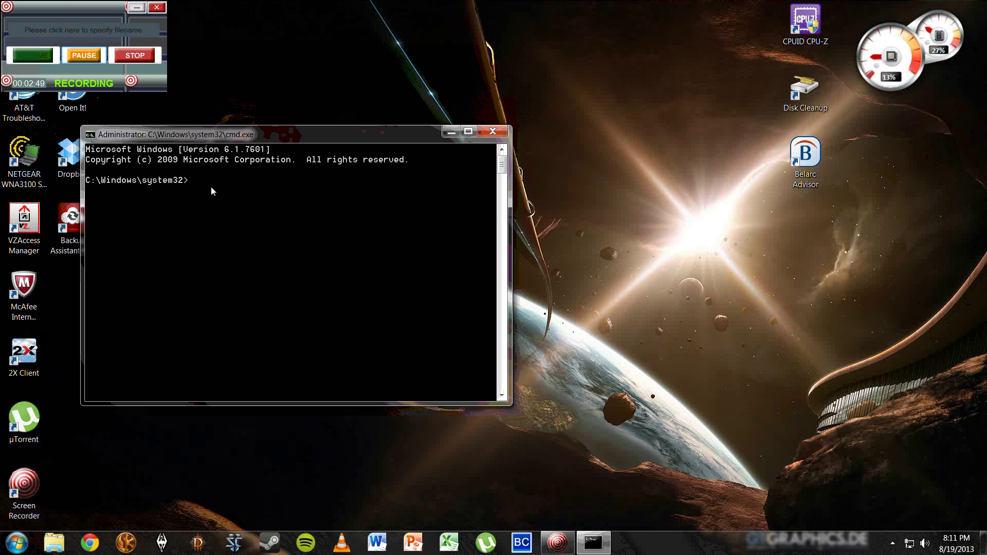
pyautogui.write('cfg.exe/hibernate on')
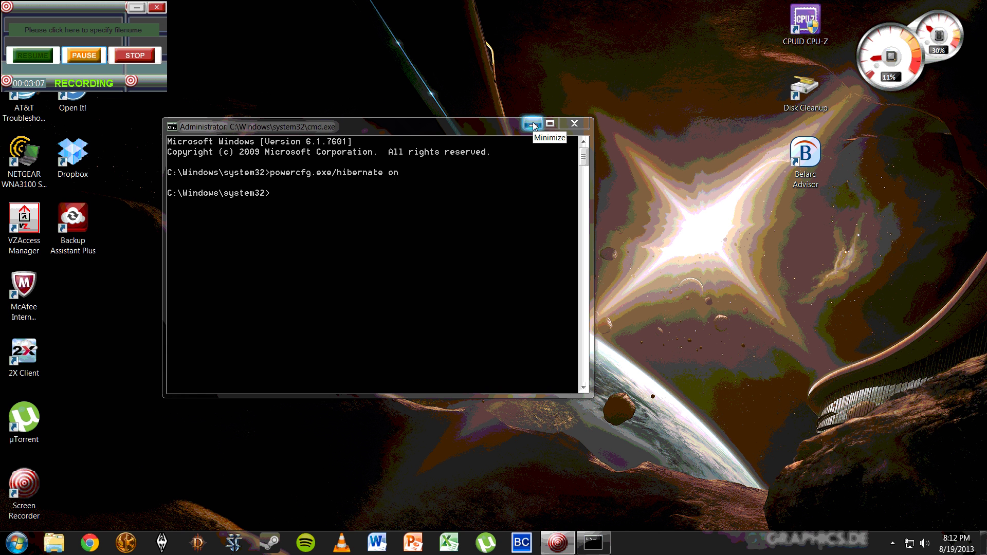
pyautogui.click(533, 124)
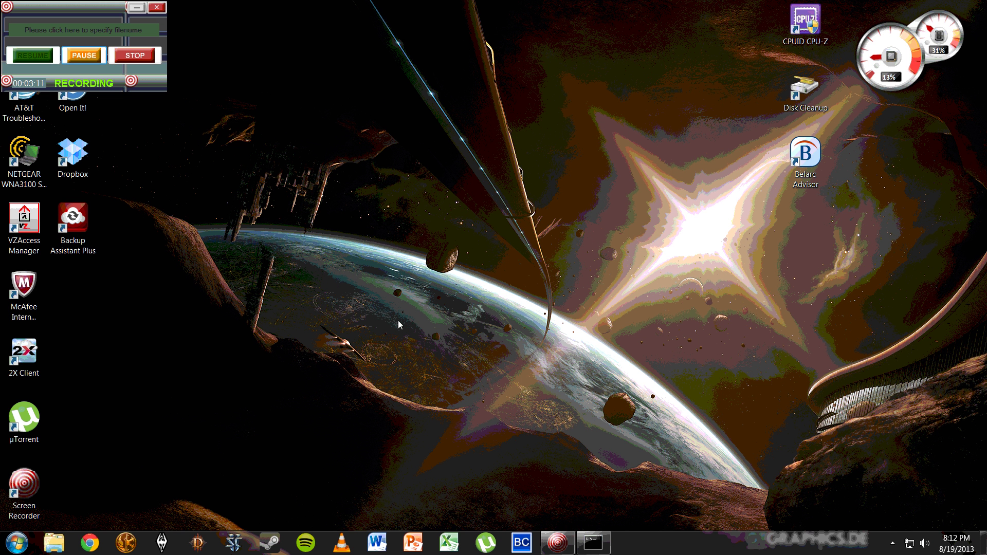
pyautogui.click(83, 61)
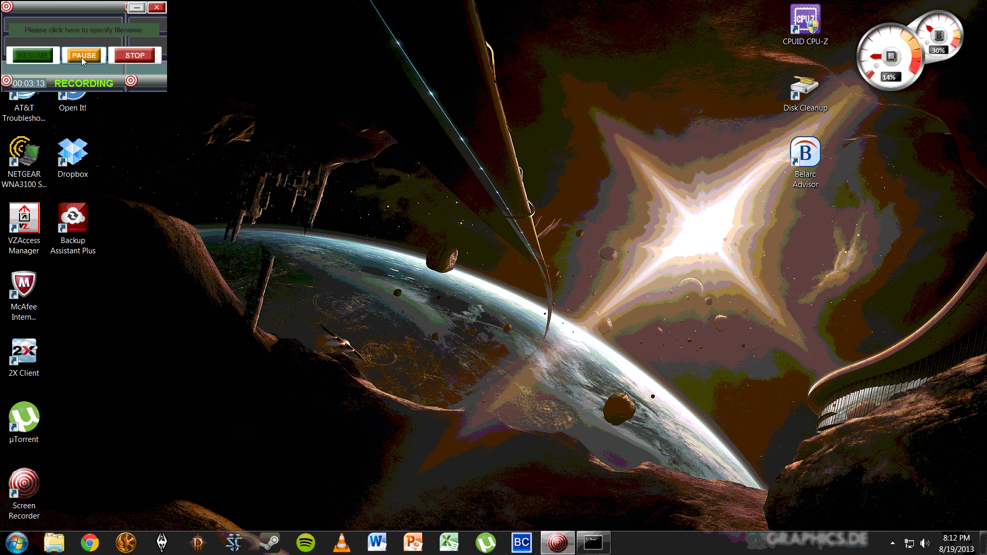
# Open the Control Panel.
pyautogui.click(18, 546)
pyautogui.click(200, 314)
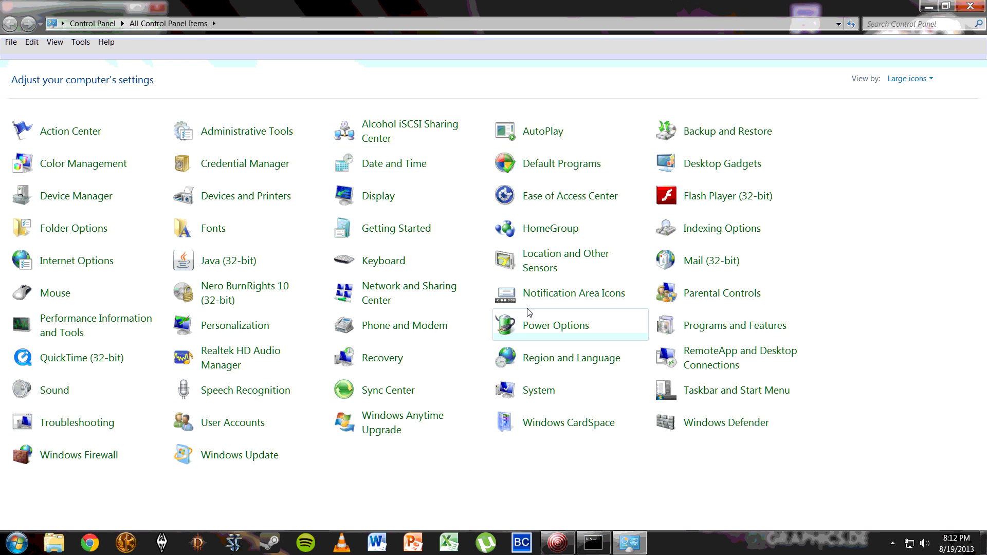
# Switch the Control Panel view to Category and back to Large icons.
pyautogui.click(901, 81)
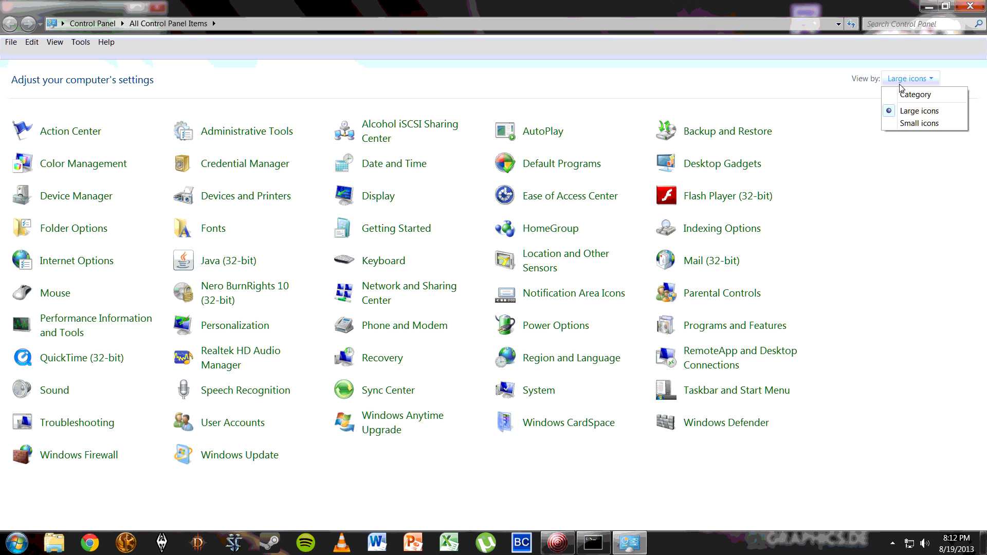
pyautogui.click(915, 96)
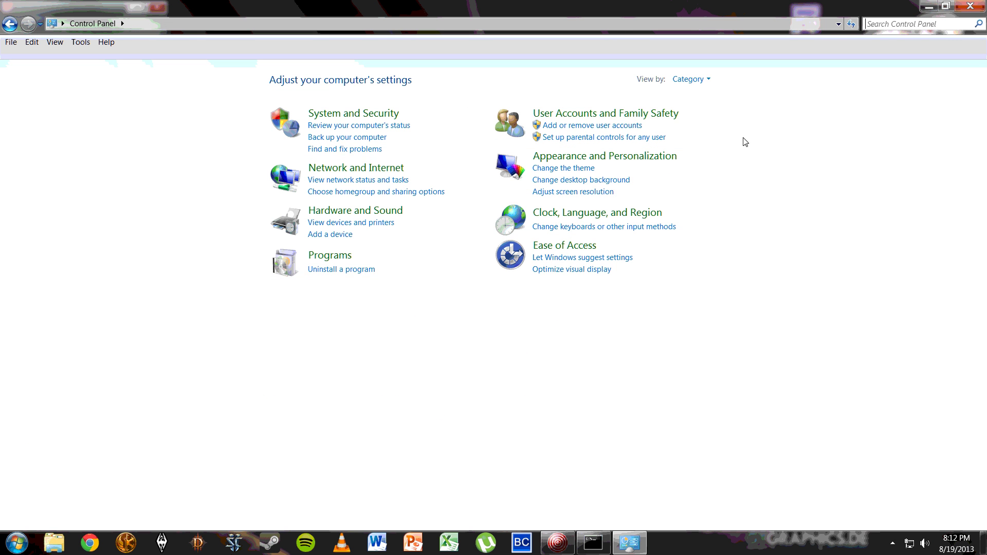
pyautogui.click(690, 80)
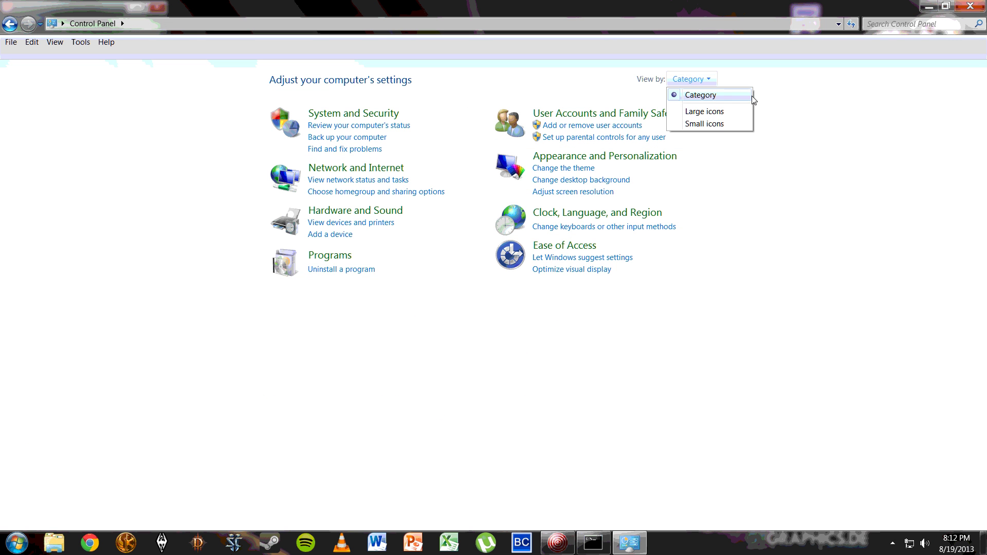
pyautogui.click(706, 112)
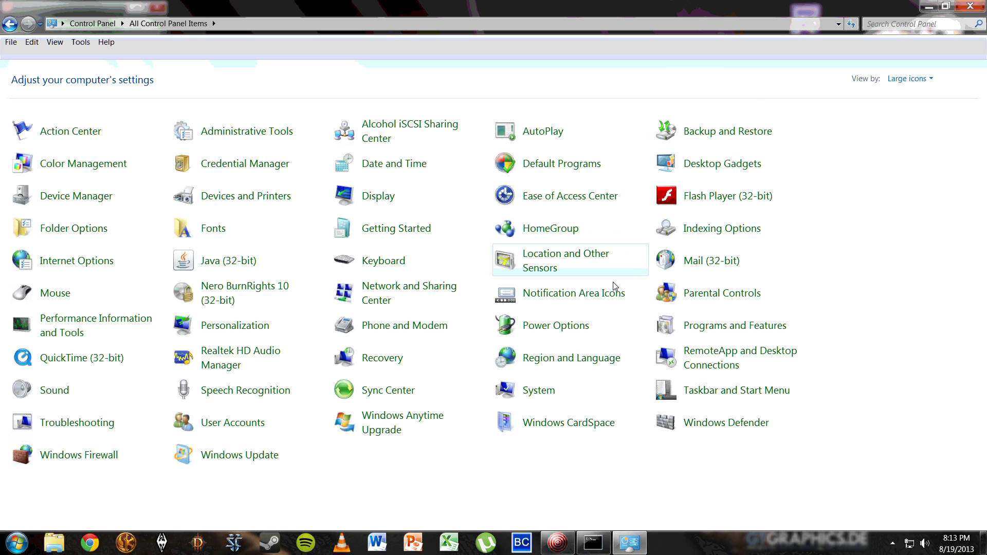
# Open the advanced power settings of the Balanced plan in Power Options.
pyautogui.click(570, 328)
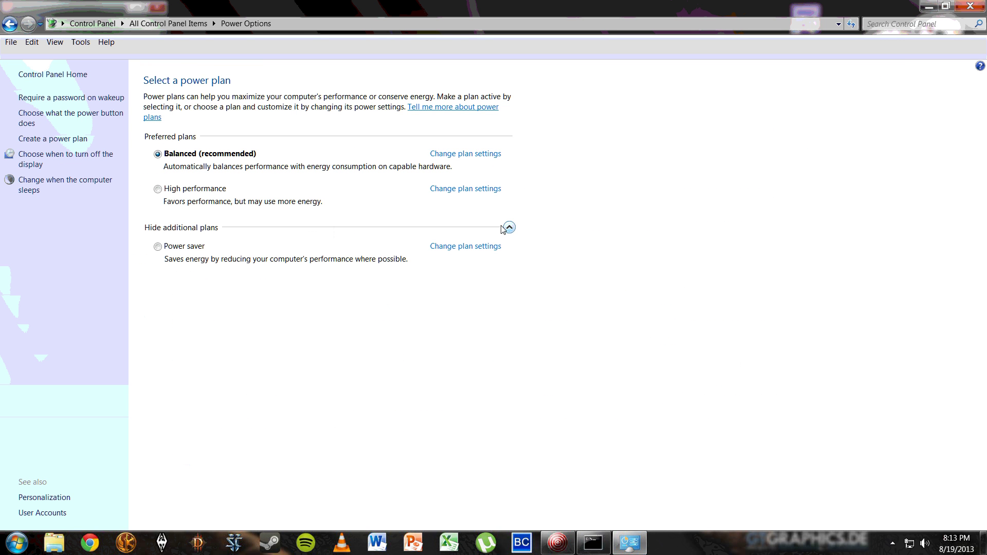
pyautogui.click(457, 154)
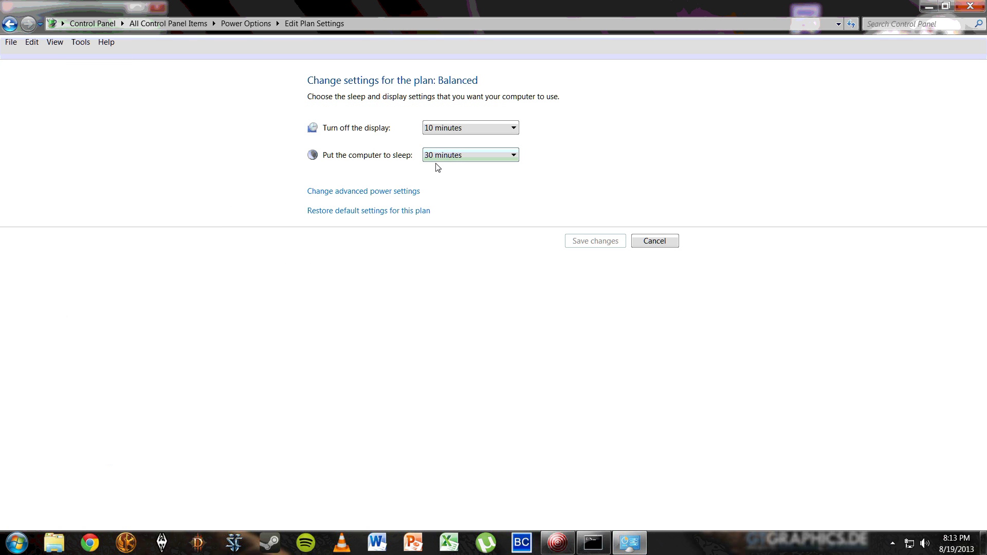
pyautogui.click(375, 194)
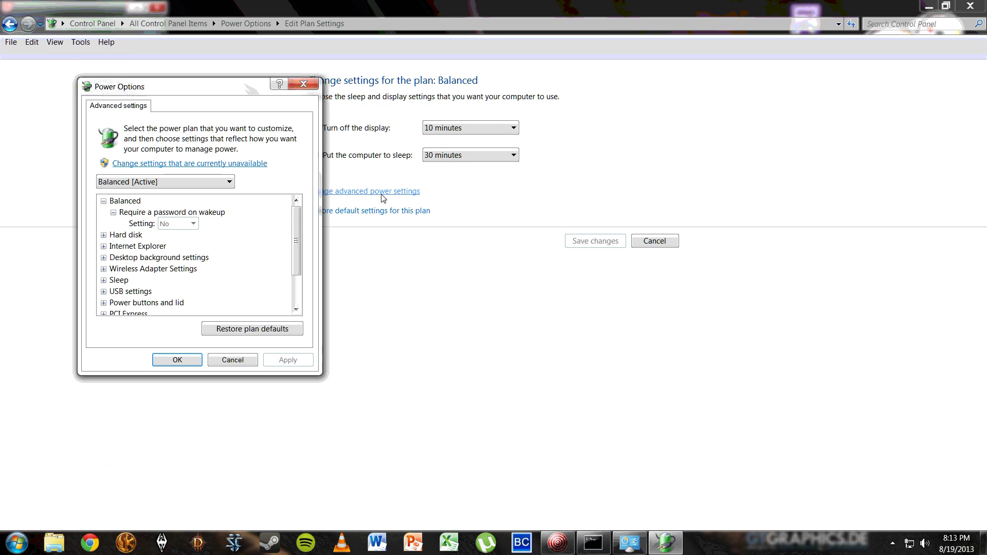
# Set Allow hybrid sleep to Off under the Balanced plan's Sleep settings, applying and confirming the change.
pyautogui.click(133, 203)
pyautogui.click(104, 201)
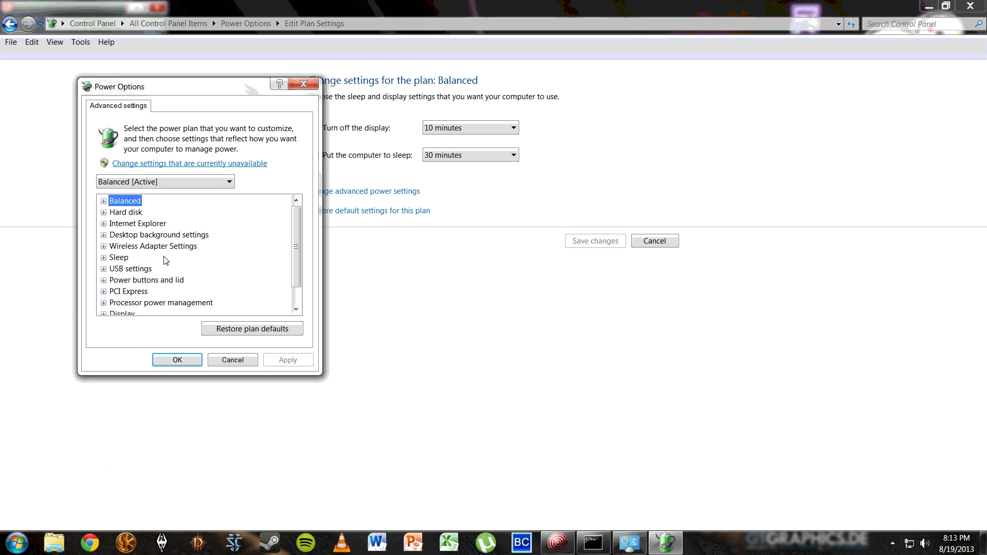
pyautogui.click(103, 257)
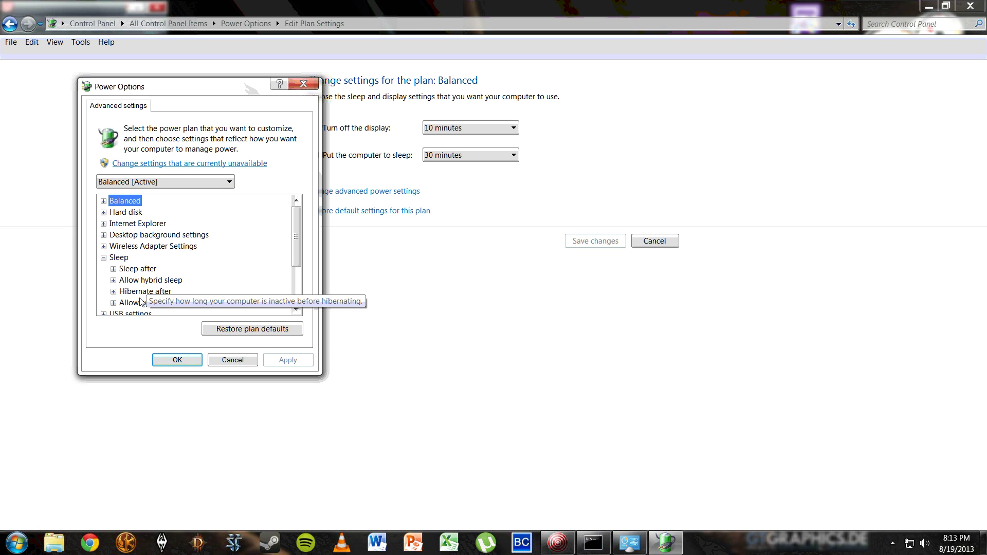
pyautogui.click(113, 280)
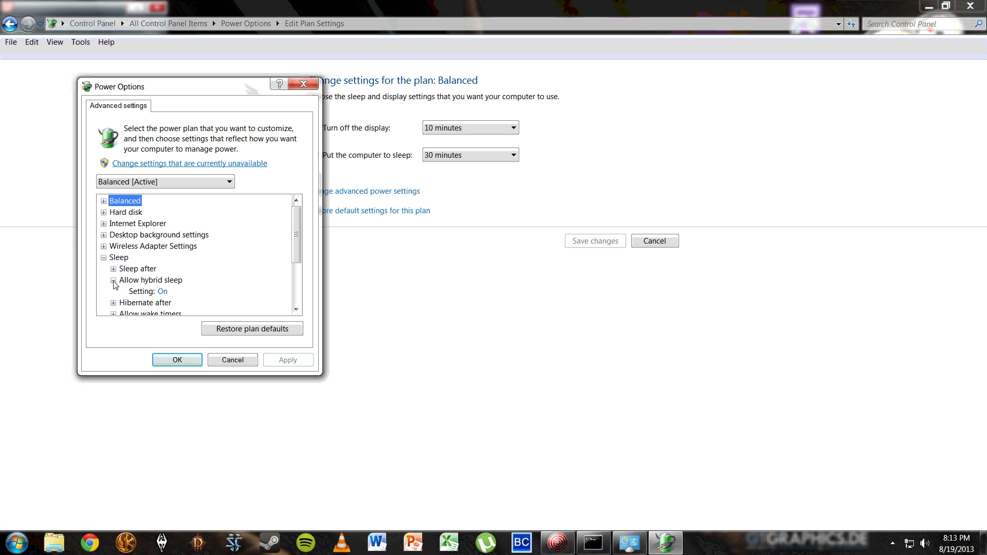
pyautogui.click(164, 294)
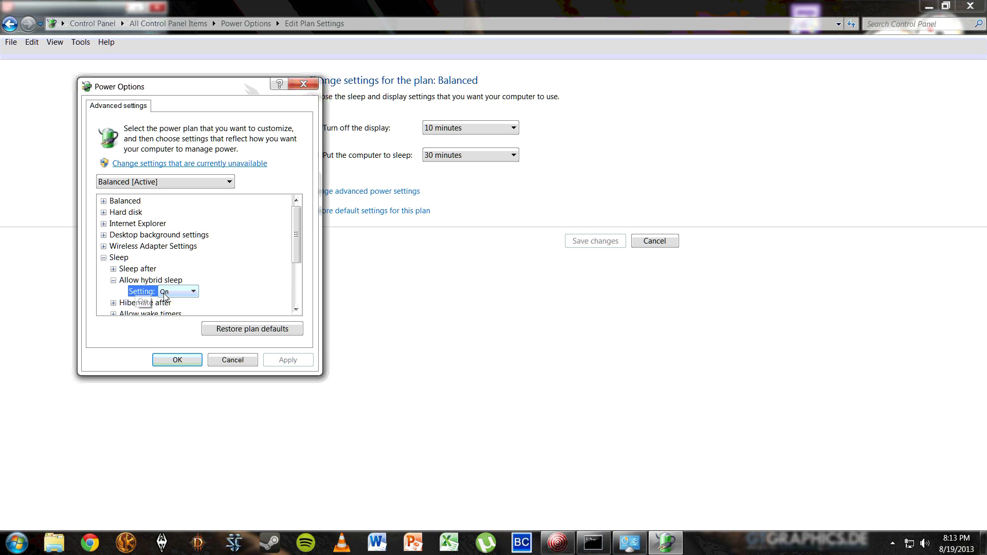
pyautogui.click(170, 292)
pyautogui.click(171, 304)
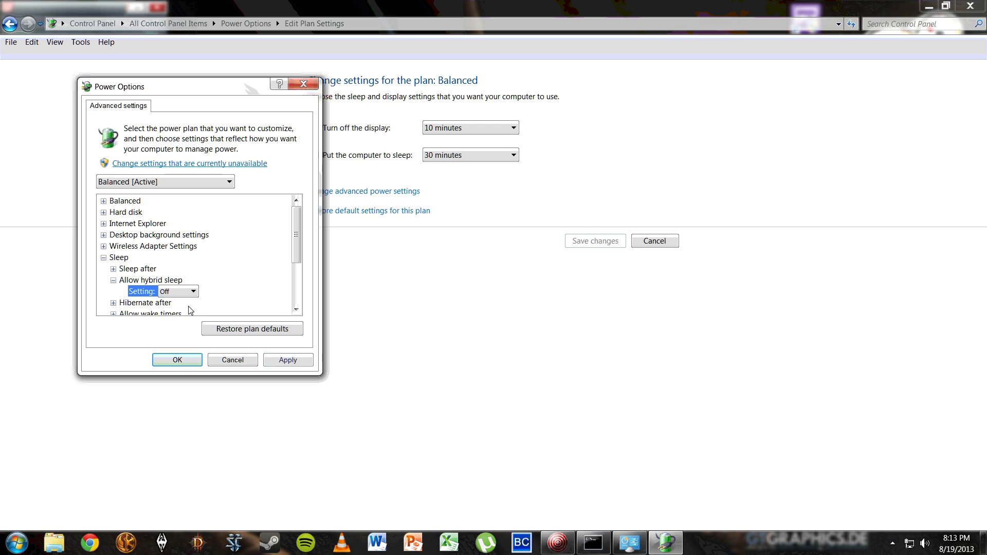
pyautogui.click(292, 362)
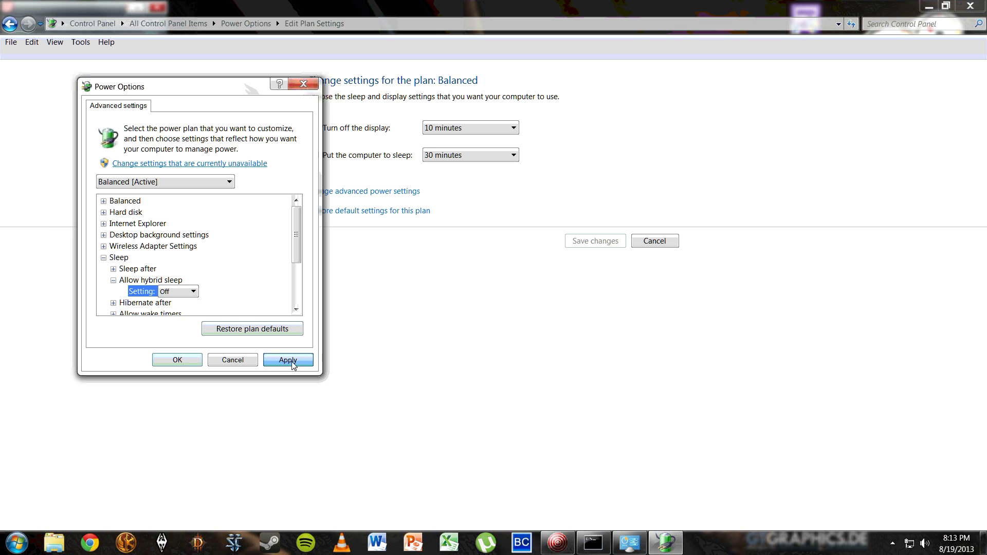
pyautogui.click(177, 361)
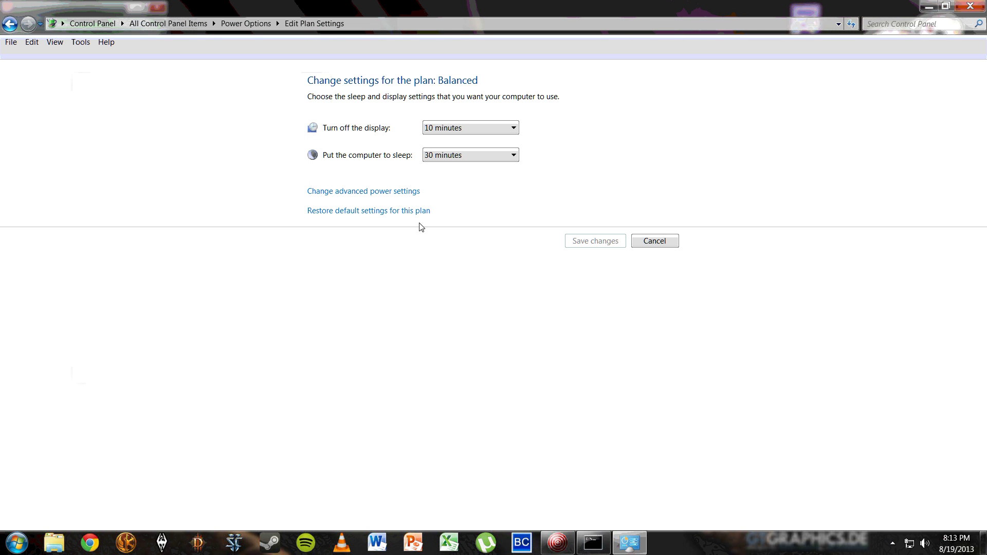
# Check the Hibernate after delay in the Balanced plan's advanced Sleep settings.
pyautogui.click(392, 192)
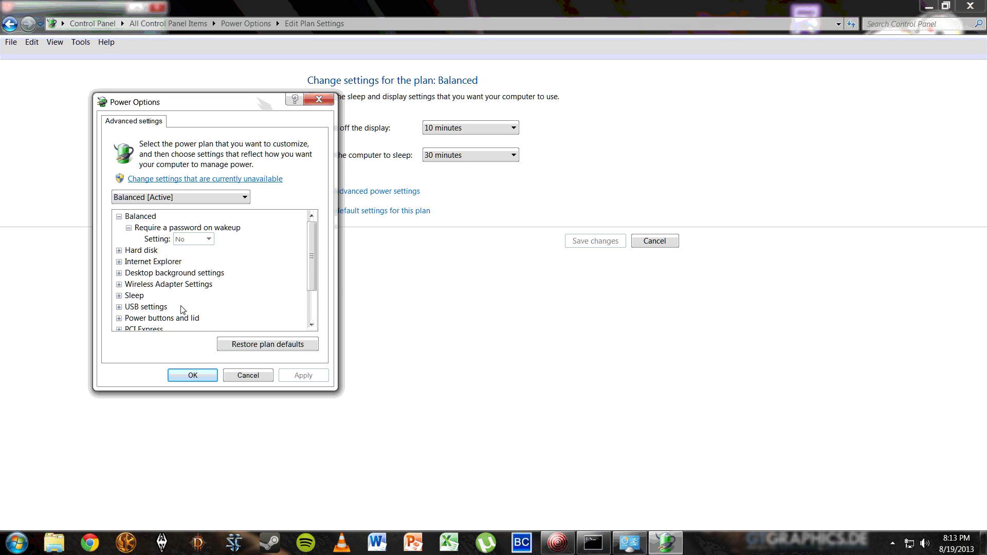
pyautogui.click(120, 217)
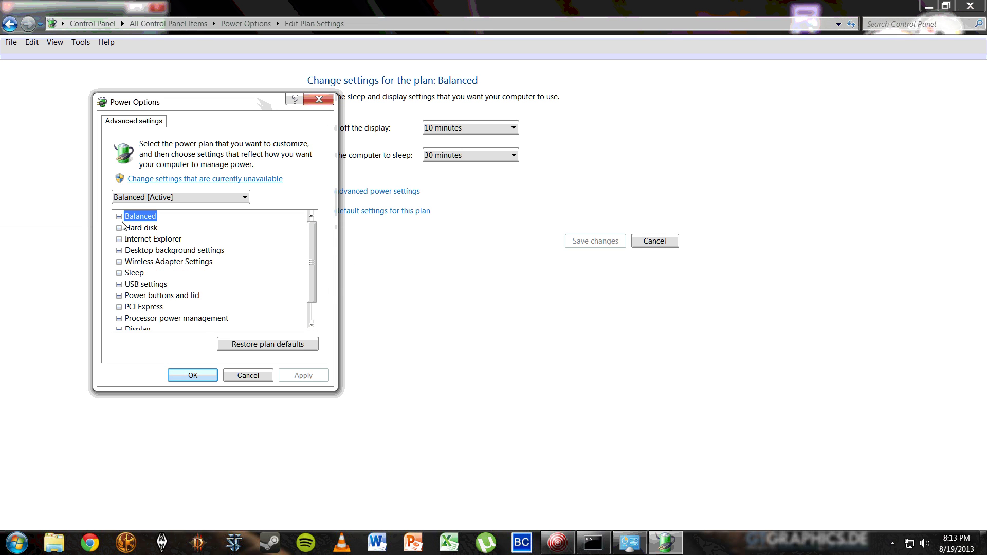
pyautogui.click(119, 274)
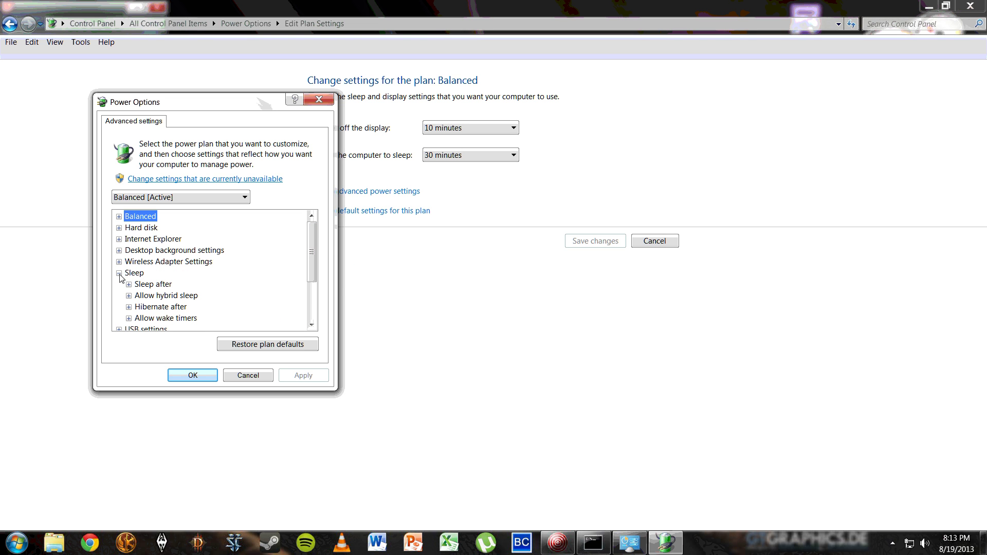
pyautogui.click(129, 307)
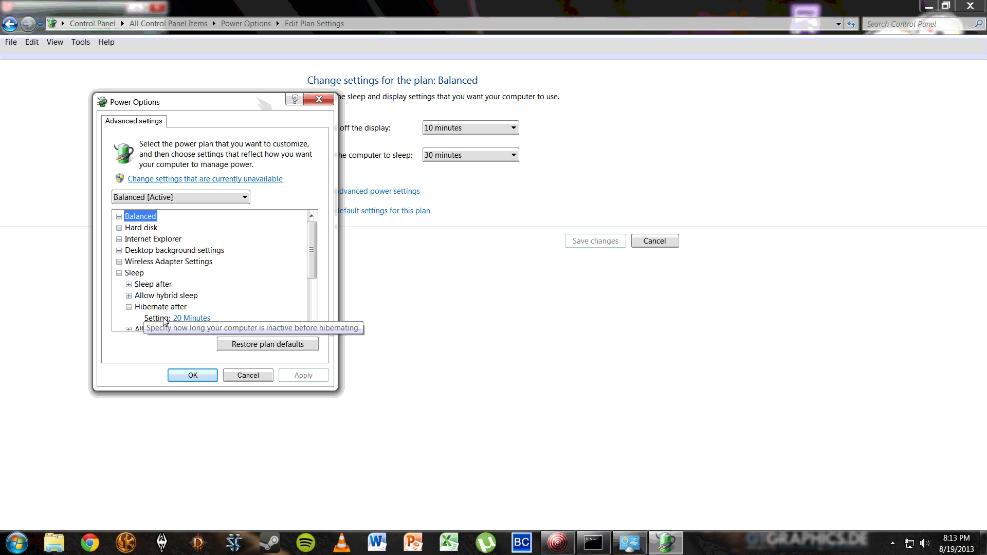
pyautogui.click(185, 320)
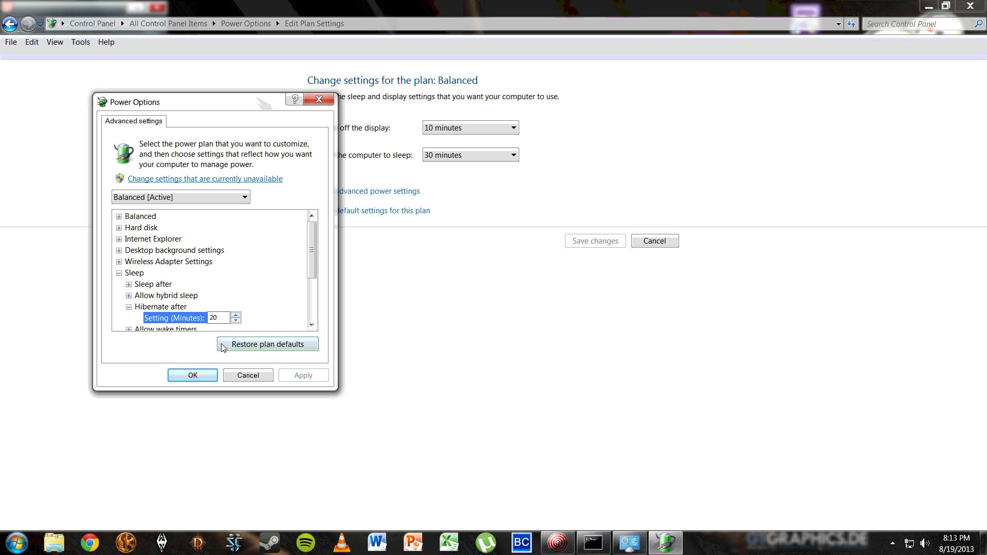
pyautogui.click(204, 373)
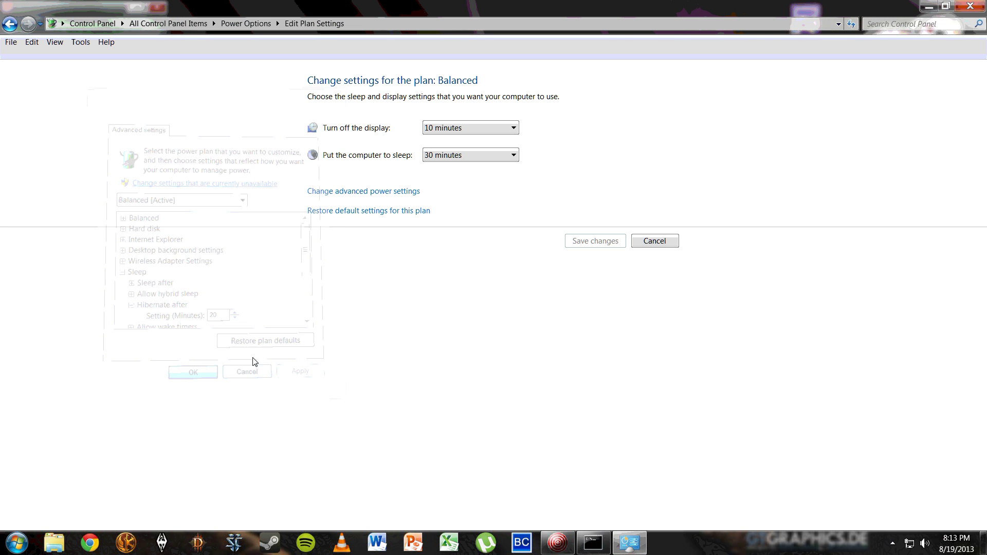
# Minimize the Control Panel and check the Start menu's shutdown list for the Hibernate option.
pyautogui.click(928, 7)
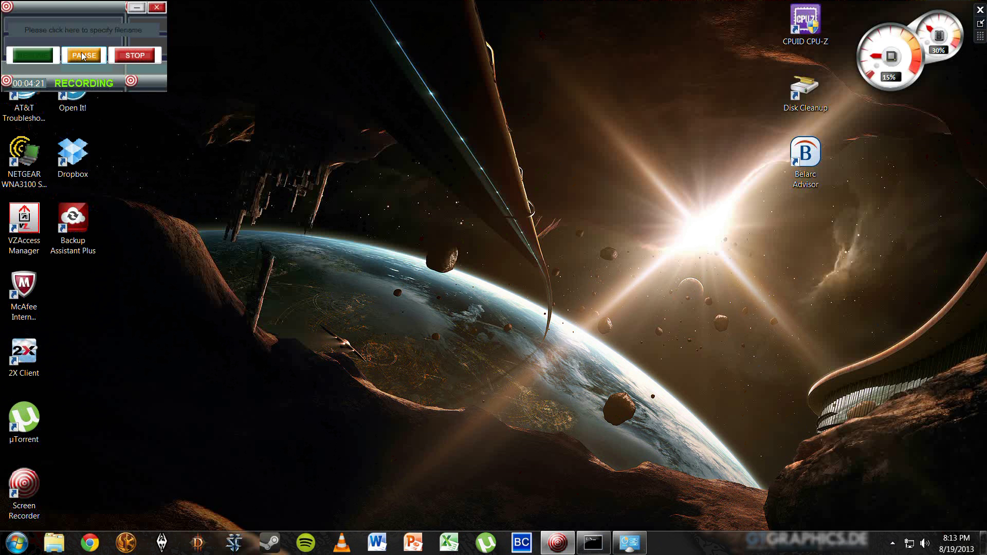
pyautogui.click(17, 543)
pyautogui.moveTo(222, 511)
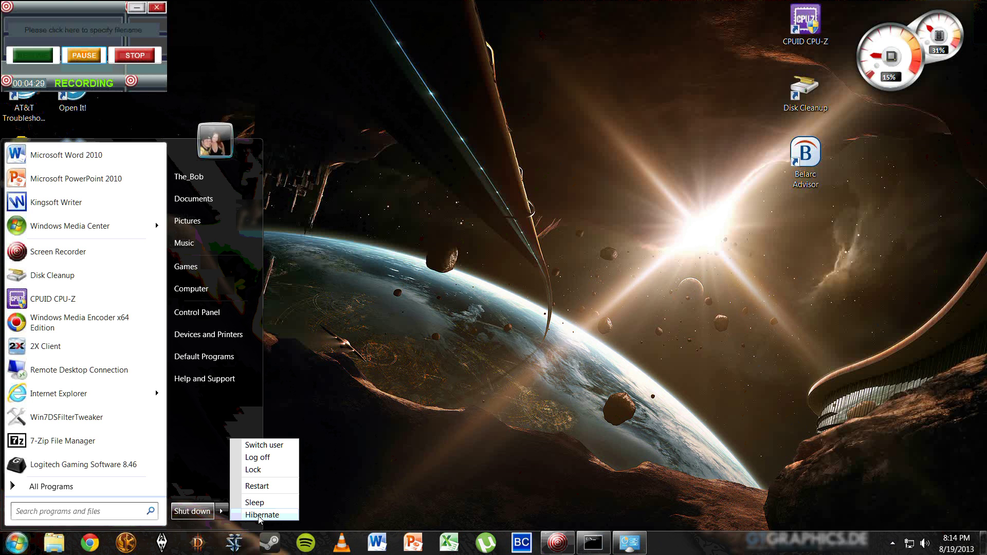
pyautogui.click(372, 392)
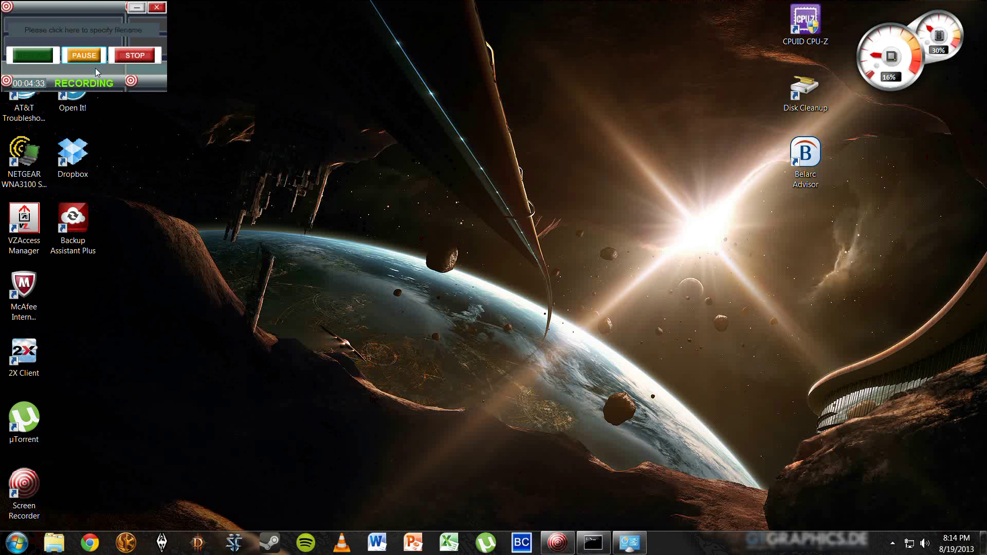